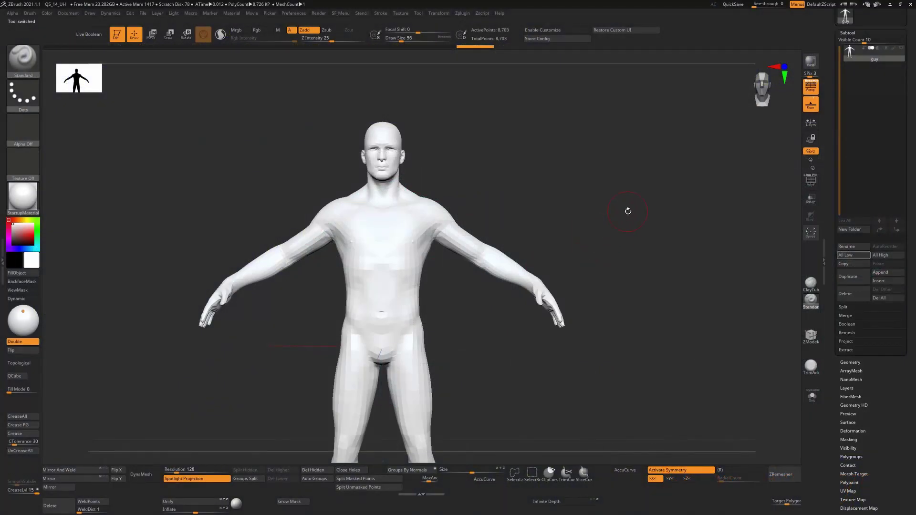
- Examine the body mesh's wireframe and polygroups from the front
mouse_move(631, 219)
left_mouse_down()
mouse_move(605, 221)
mouse_move(624, 221)
mouse_move(617, 231)
left_mouse_up()
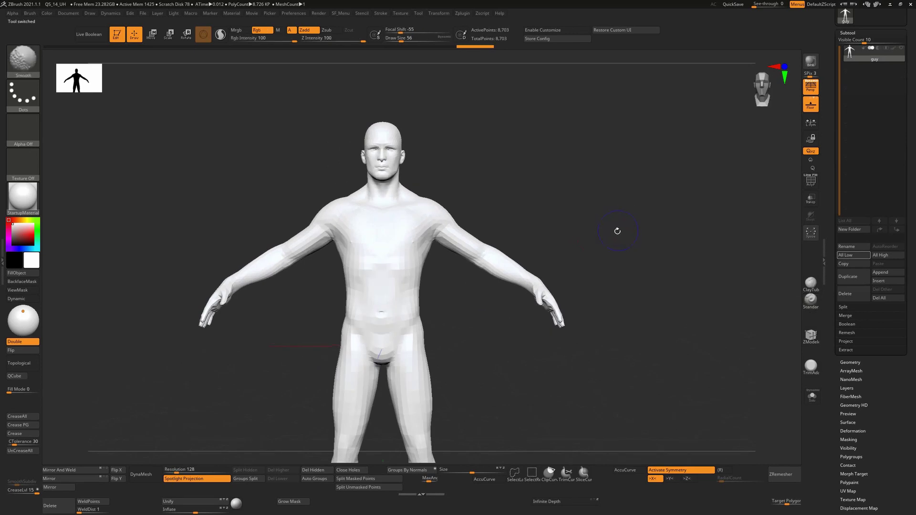
key("shift+f")
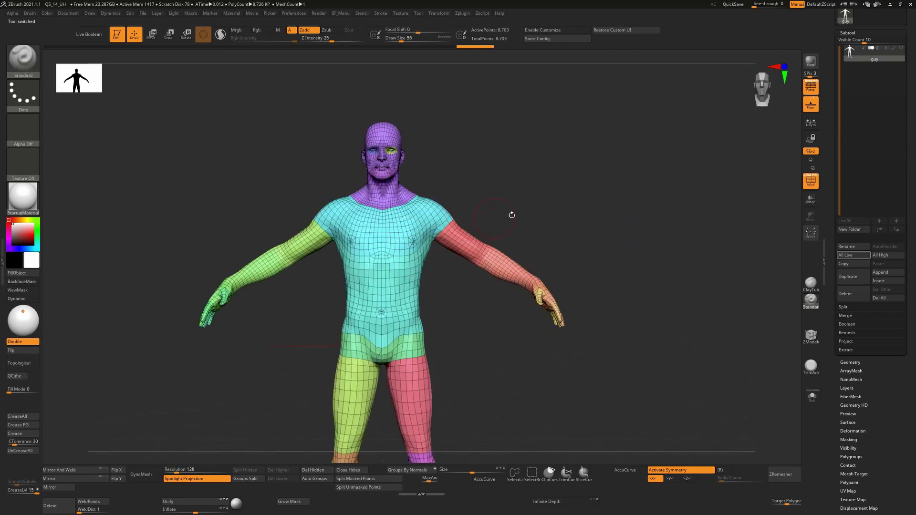
key("shift+f")
left_click_drag(527, 196, 528, 215, "alt")
key("shift+f")
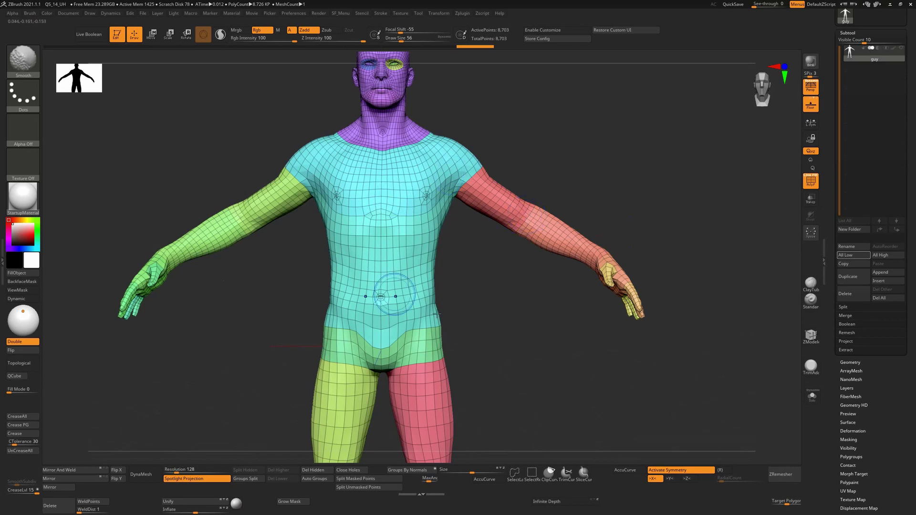
key("shift+f")
left_click_drag(507, 260, 532, 241, "alt")
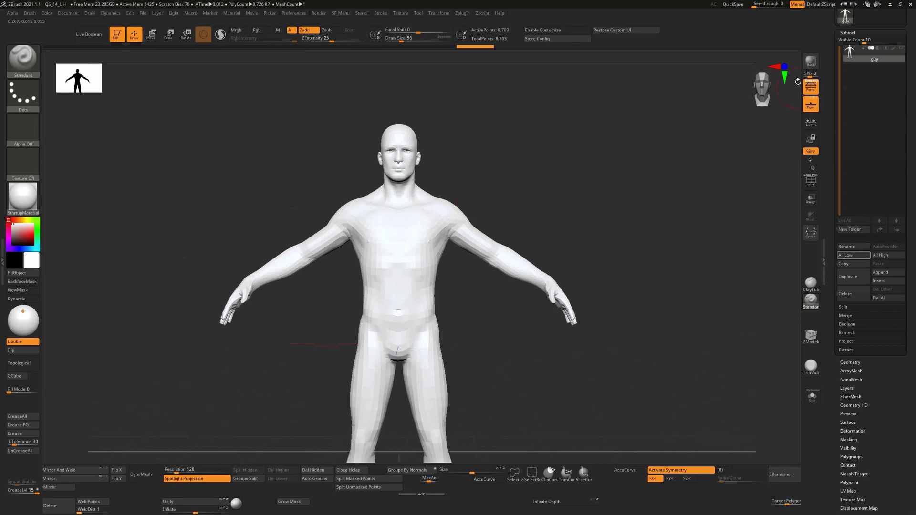
- Duplicate the body subtool and set up lasso masking on the copy with X symmetry on
left_click(854, 281)
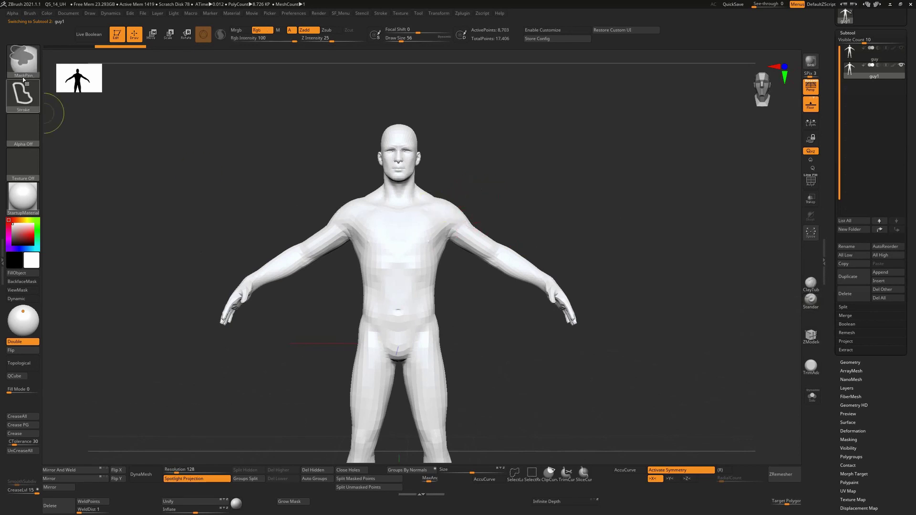
left_click(21, 94, "ctrl")
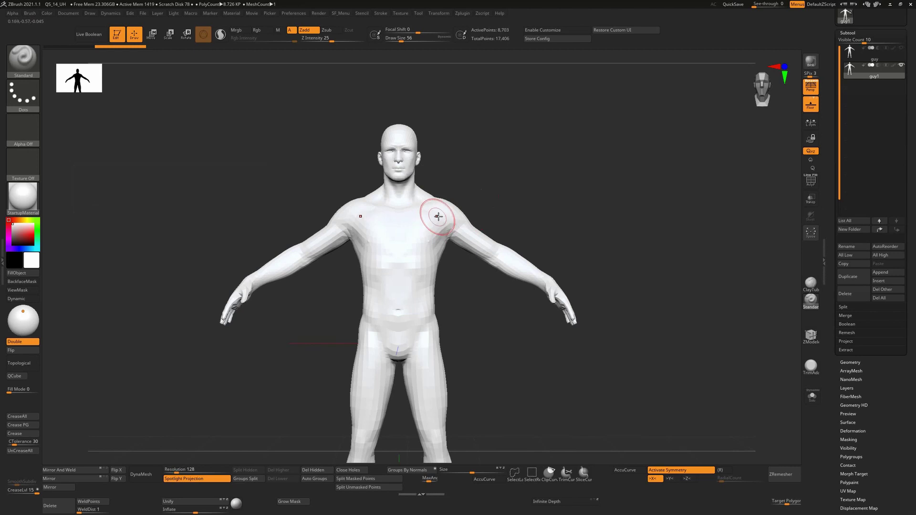
key("x")
key("x")
key("x")
key("x")
- Mask a short-sleeved T-shirt area on the duplicated body, clearing a rounded neckline and extending the hem below the navel
mouse_move(426, 172)
left_mouse_down("ctrl")
mouse_move(392, 217)
mouse_move(394, 299)
mouse_move(427, 312)
mouse_move(451, 305)
mouse_move(498, 209)
left_mouse_up("ctrl")
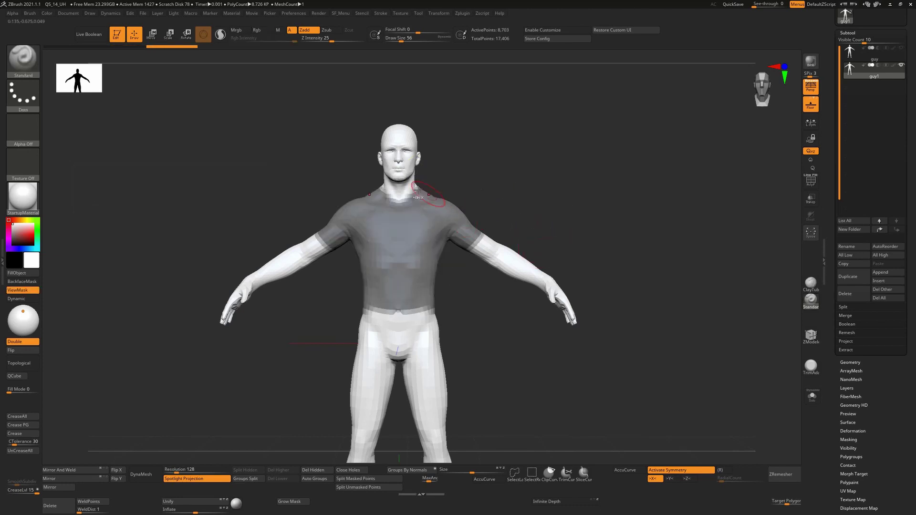
mouse_move(431, 155)
left_mouse_down("ctrl")
mouse_move(393, 219)
mouse_move(389, 163)
left_mouse_up("ctrl")
mouse_move(577, 176)
left_mouse_down()
mouse_move(520, 182)
mouse_move(563, 178)
left_mouse_up()
mouse_move(461, 192)
left_mouse_down("ctrl")
mouse_move(429, 197)
mouse_move(422, 210)
mouse_move(562, 188)
mouse_move(534, 186)
mouse_move(542, 198)
left_mouse_up("ctrl")
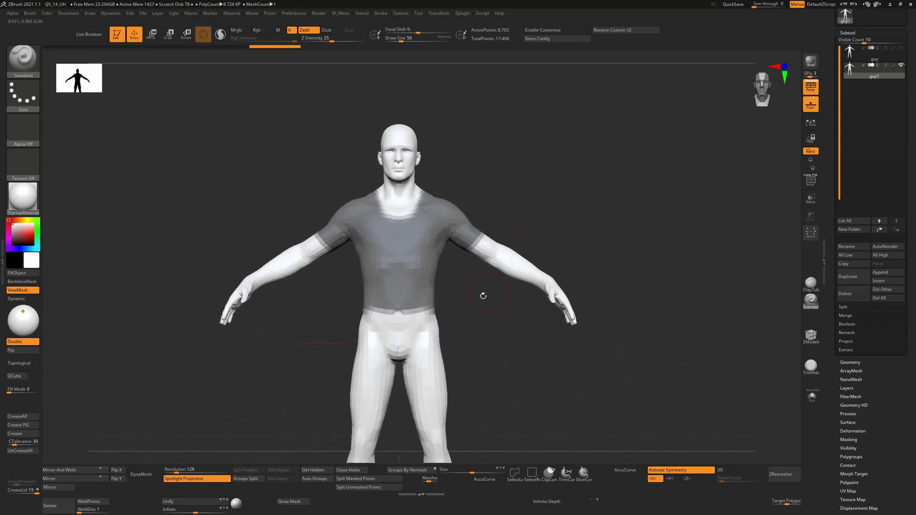
mouse_move(473, 291)
left_mouse_down("ctrl")
mouse_move(336, 301)
mouse_move(470, 329)
left_mouse_up("ctrl")
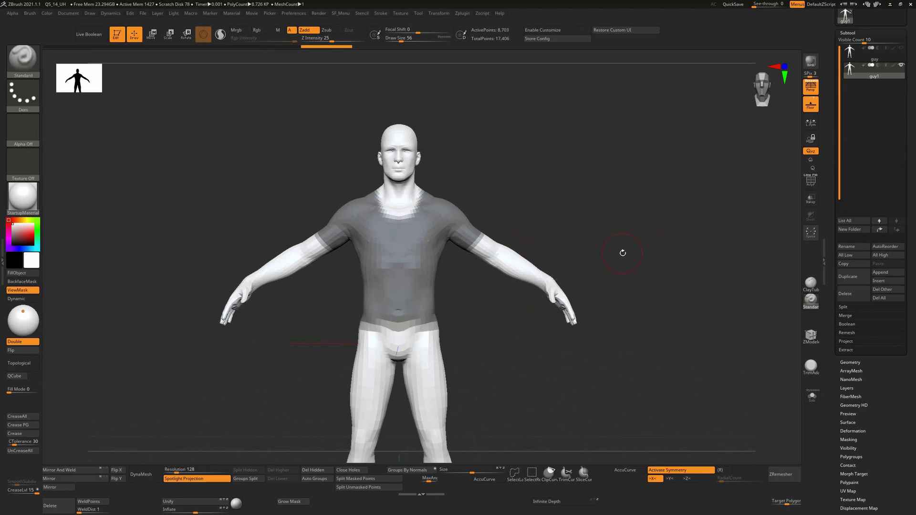
- Turn the masked T-shirt area into its own polygroup and isolate it
key("shift+f")
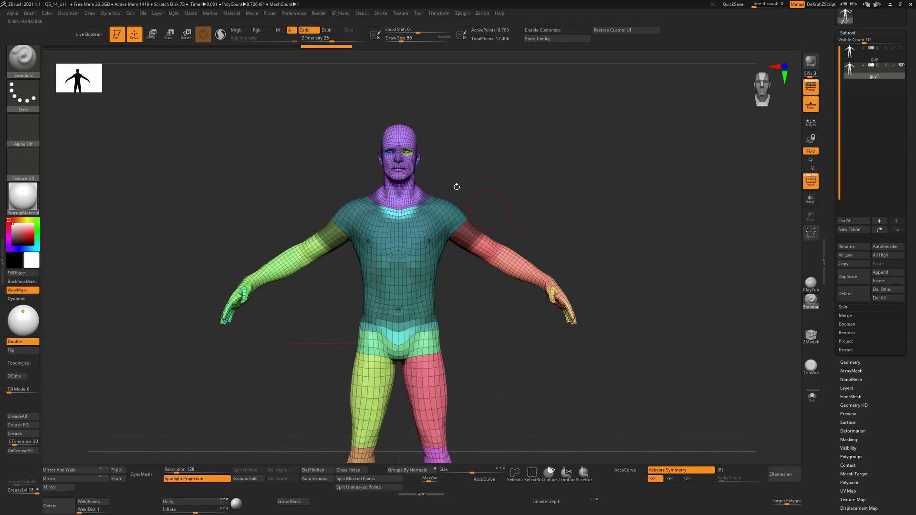
mouse_move(508, 315)
left_mouse_down("alt")
mouse_move(500, 289)
mouse_move(507, 307)
left_mouse_up("alt")
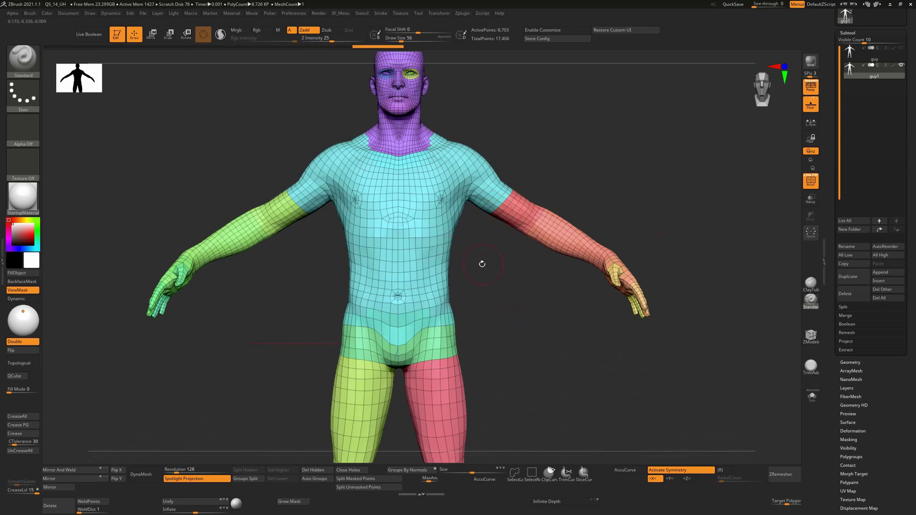
key("ctrl+shift")
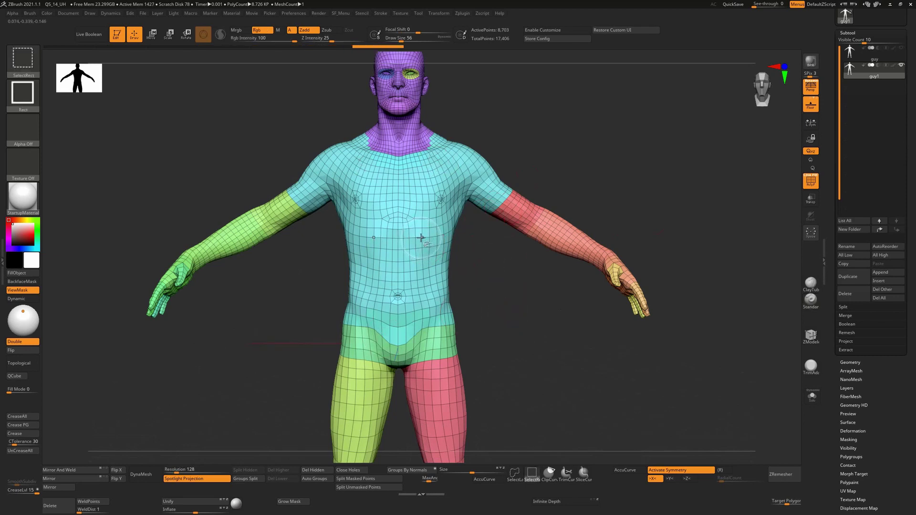
left_click(422, 237, "ctrl+shift")
mouse_move(618, 284)
left_mouse_down()
mouse_move(594, 287)
mouse_move(618, 285)
mouse_move(491, 255)
left_mouse_up()
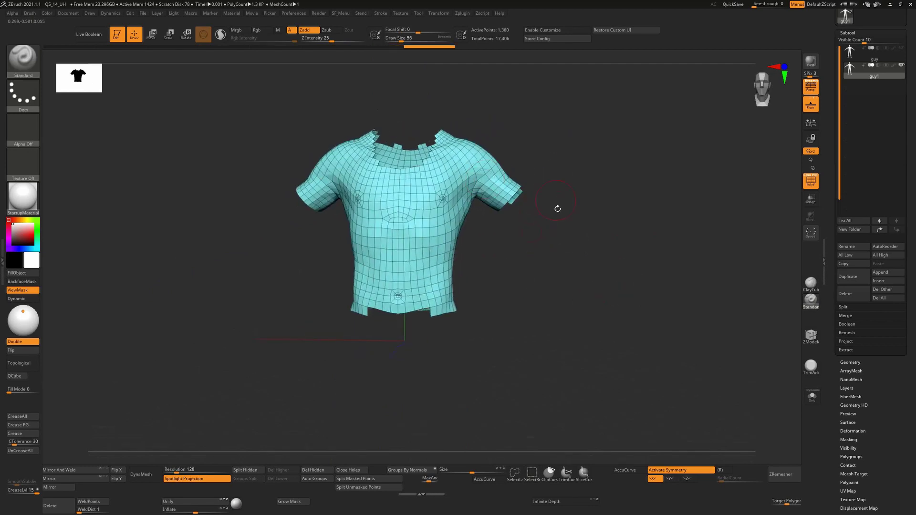
- Delete the hidden geometry so only the T-shirt part remains in the duplicated subtool
left_click(850, 362)
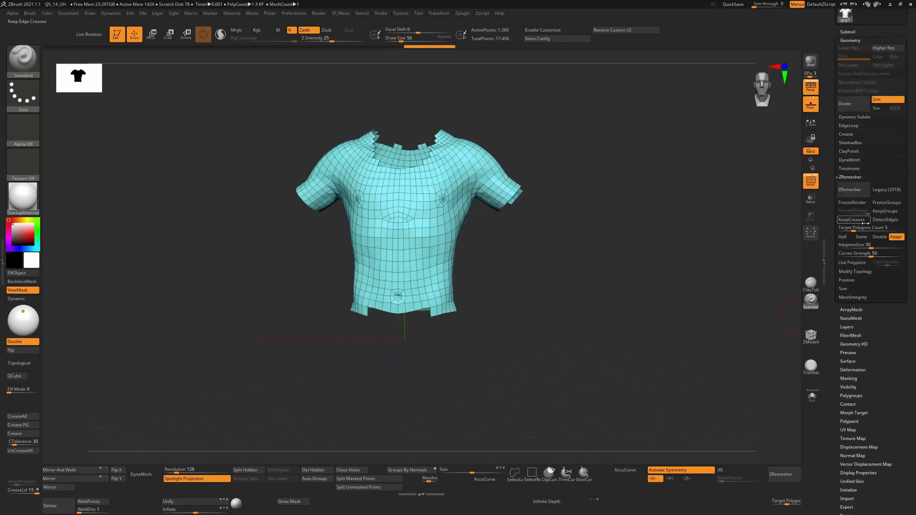
left_click(851, 177)
left_click(854, 185)
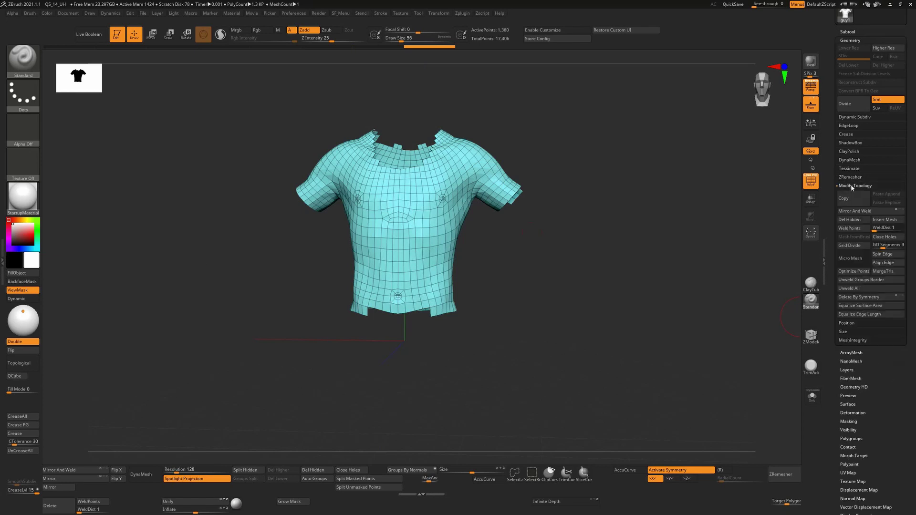
left_click(854, 220)
left_click_drag(659, 270, 544, 271)
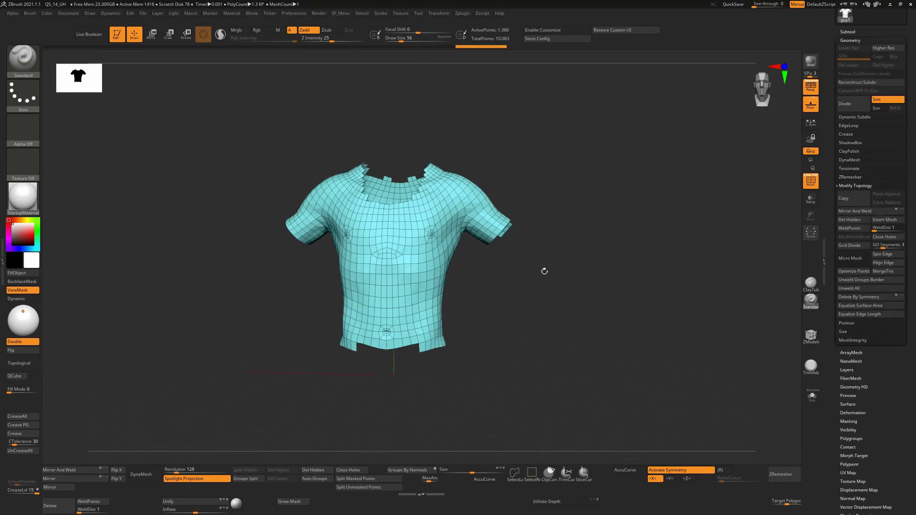
- Check the original body subtool and return to the T-shirt subtool
left_click(848, 31)
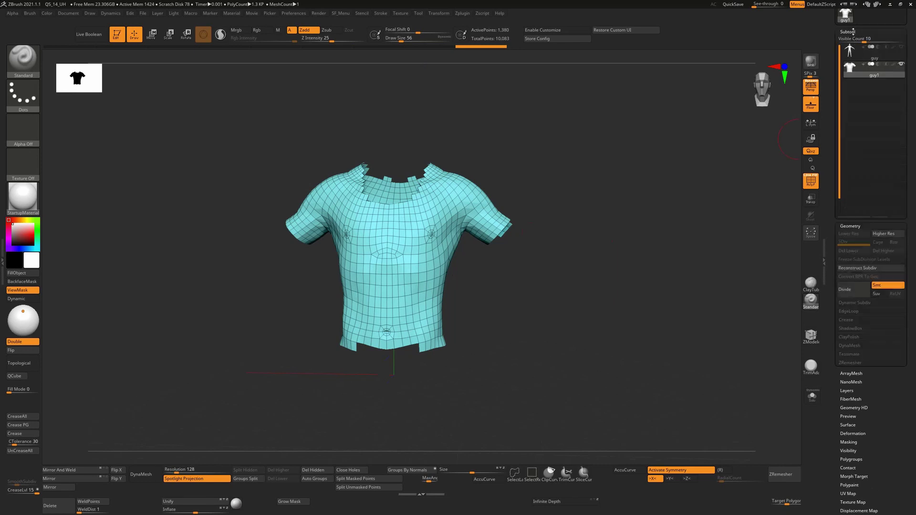
left_click(868, 60)
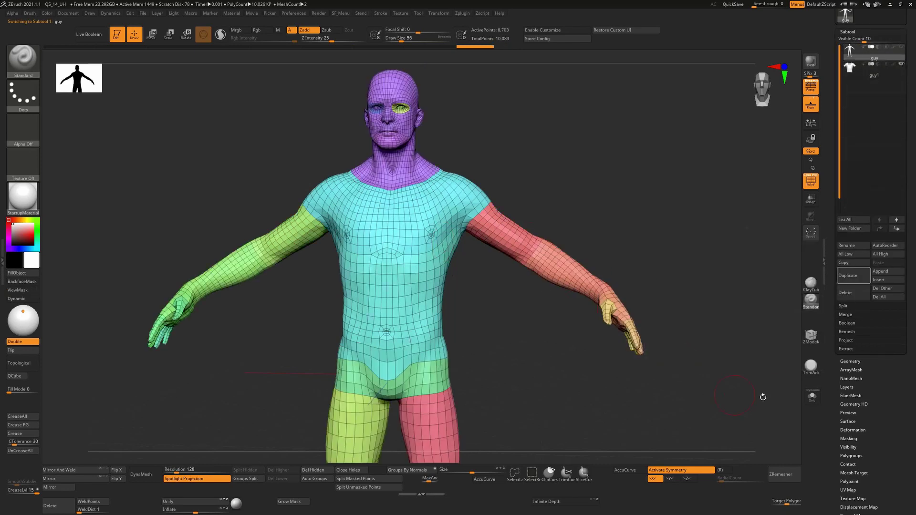
left_click_drag(711, 233, 563, 266, "alt")
left_click(892, 79)
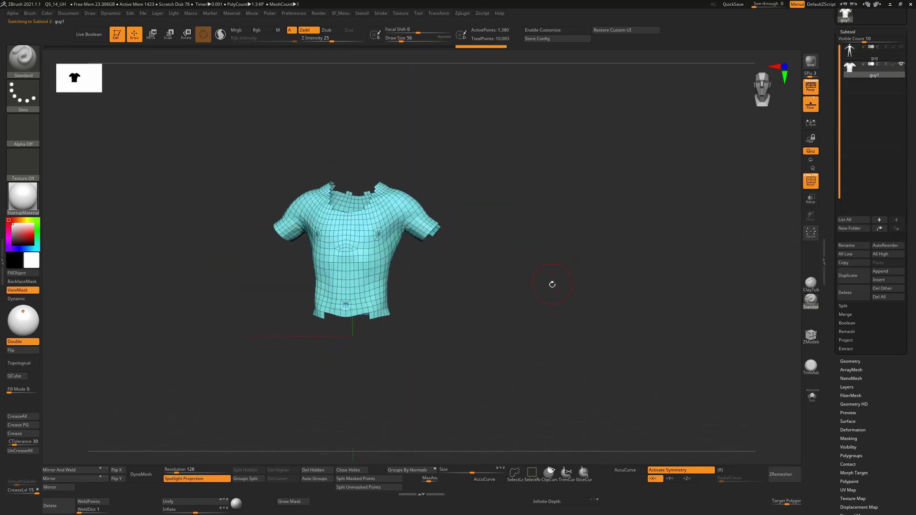
- Line up two duplicates of the T-shirt beside it along X and make the leftmost shirt active
key("ctrl+shift")
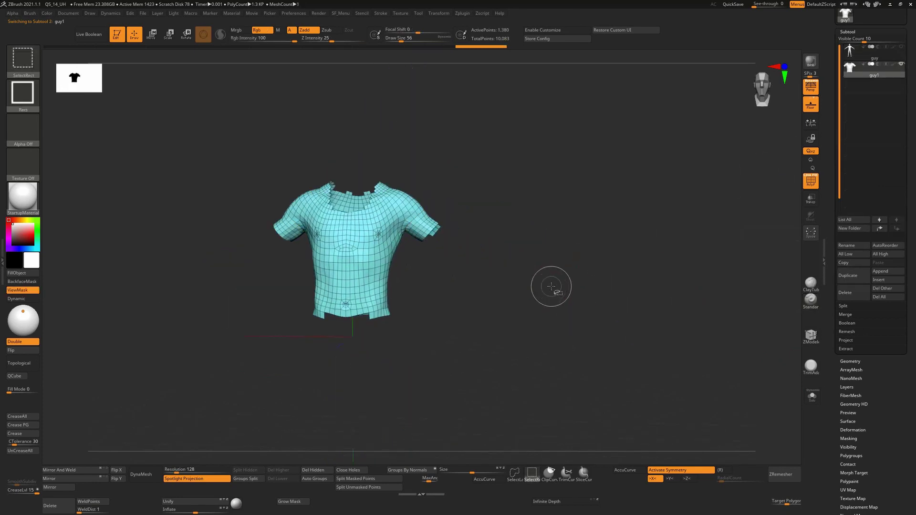
key("ctrl+shift+d")
key("w")
left_click_drag(321, 336, 496, 305)
key("ctrl+shift+d")
left_click_drag(449, 369, 493, 358, "alt")
left_click_drag(469, 400, 466, 396, "shift")
key("q")
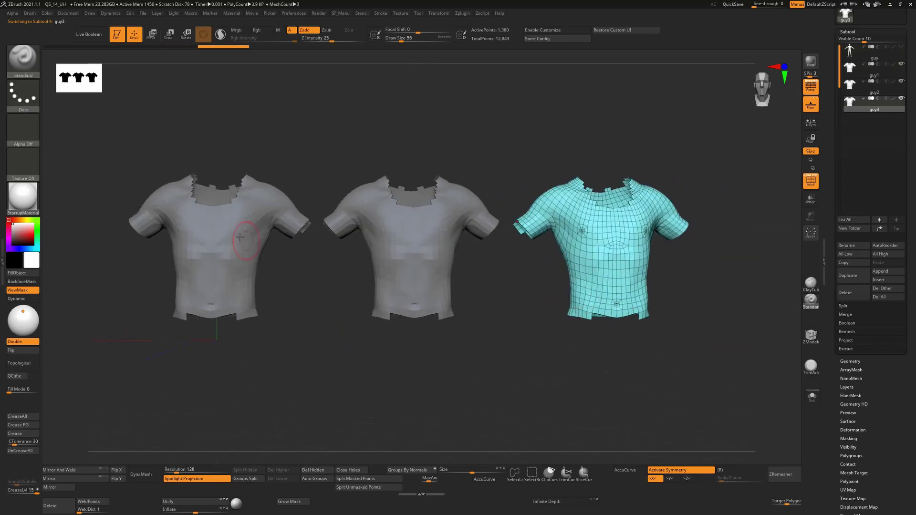
left_click(240, 237, "alt")
left_click_drag(571, 377, 567, 375)
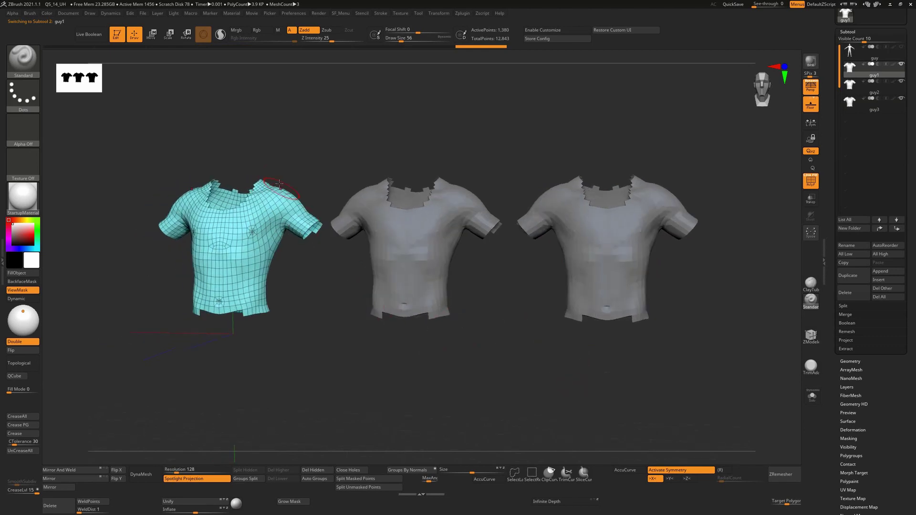
- Try ZRemesher on the leftmost shirt with a target polygon count of 5 and undo it
left_click(857, 361)
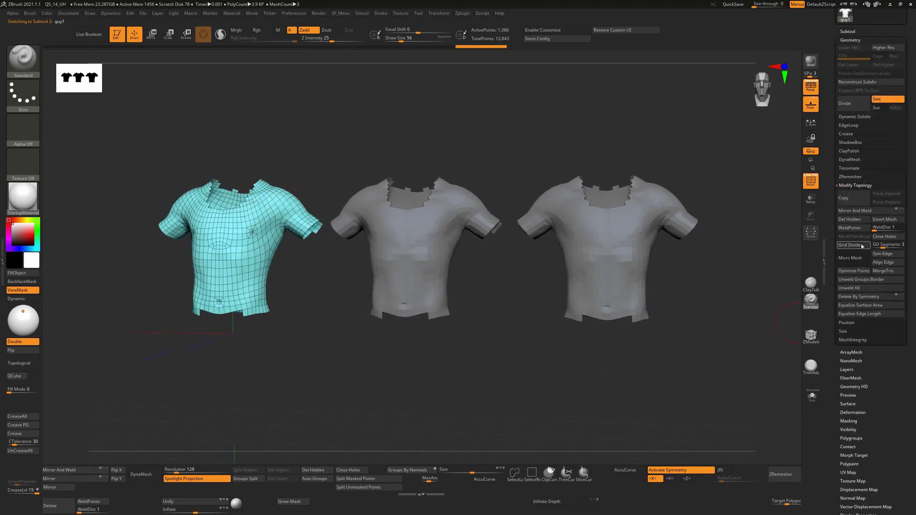
left_click(852, 187)
left_click(852, 178)
left_click(856, 192)
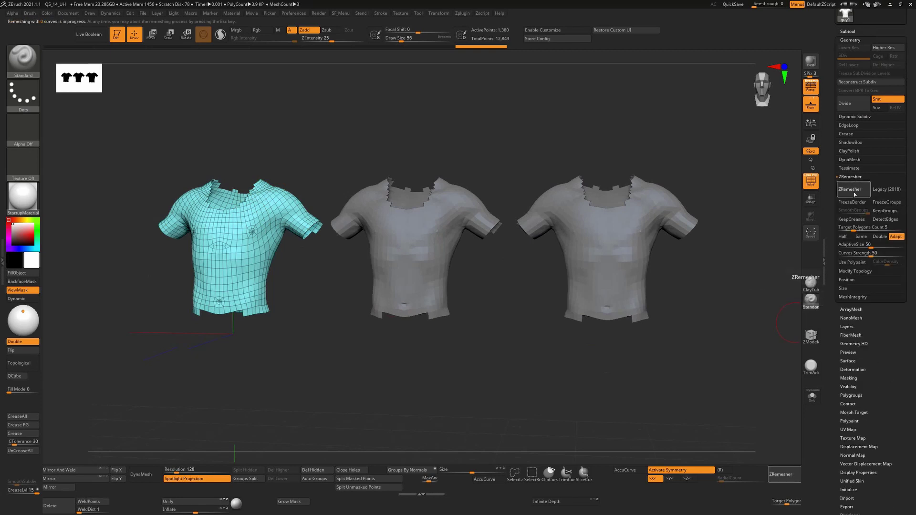
key("ctrl+z")
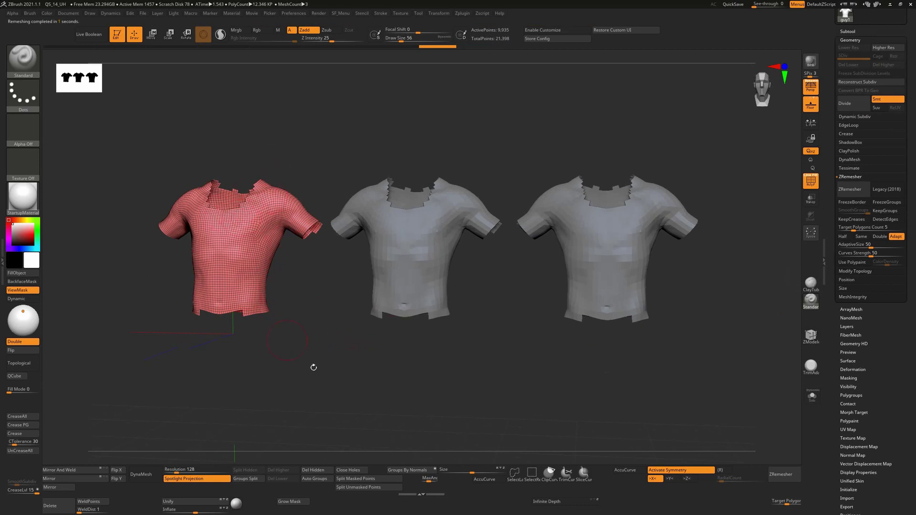
key("ctrl+shift+z")
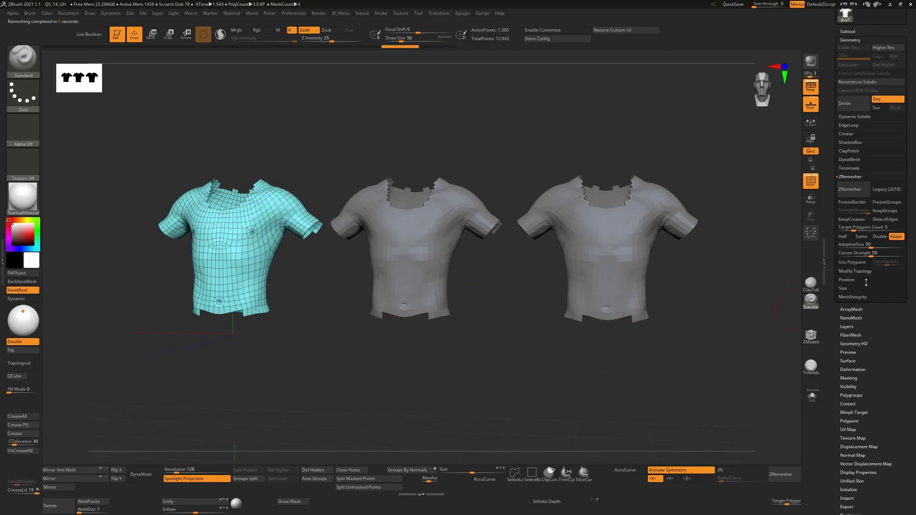
- Smooth the leftmost shirt's jagged neckline, sleeve and hem borders with Polish By Features
scroll(886, 354, "down", 2)
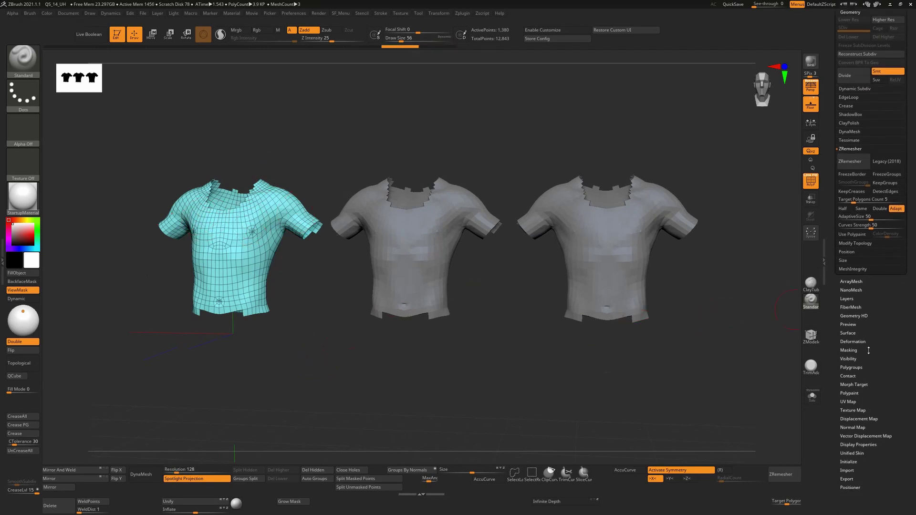
left_click(853, 342)
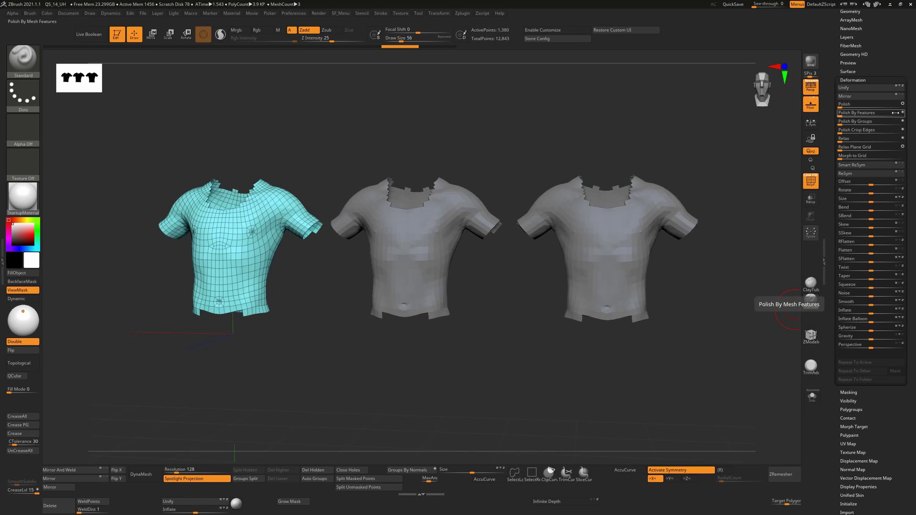
left_click_drag(843, 115, 907, 120)
left_click_drag(289, 271, 340, 273)
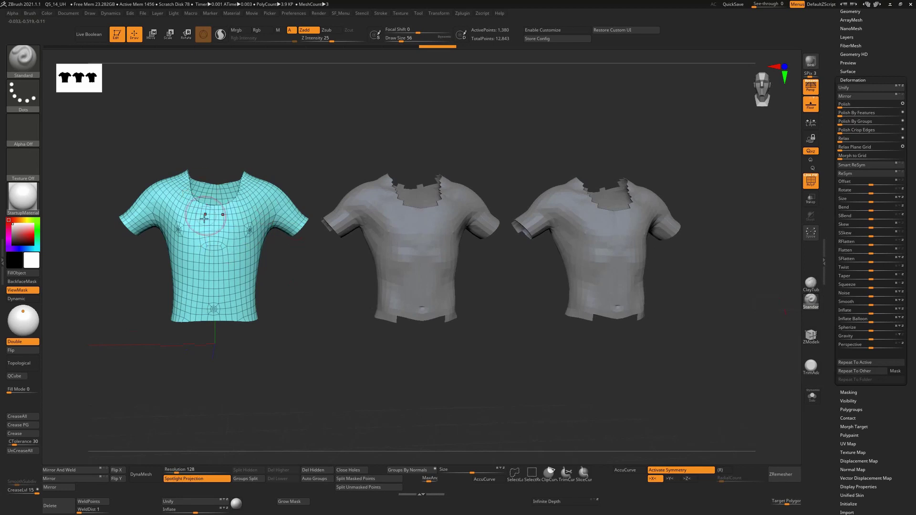
- Try to ZRemesh the polished leftmost shirt with a target polygon count of 5
left_click_drag(857, 37, 857, 50)
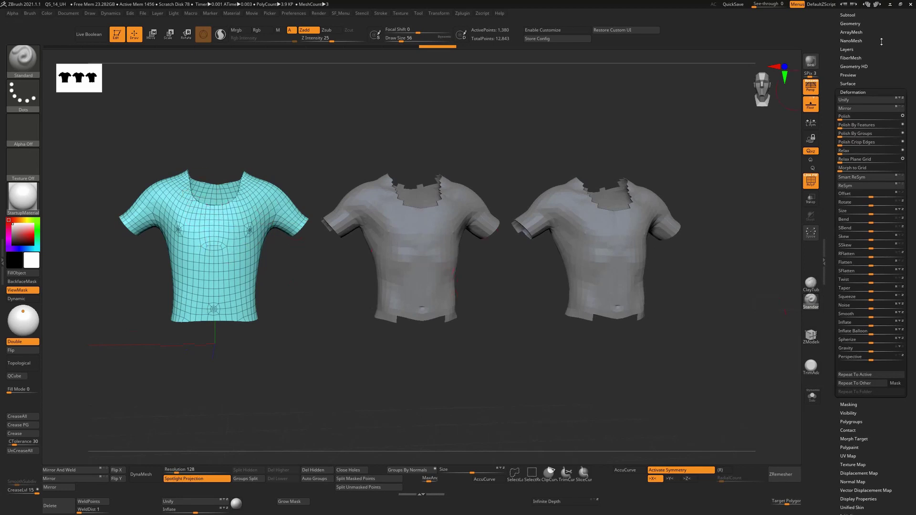
left_click(860, 24)
left_click(857, 174)
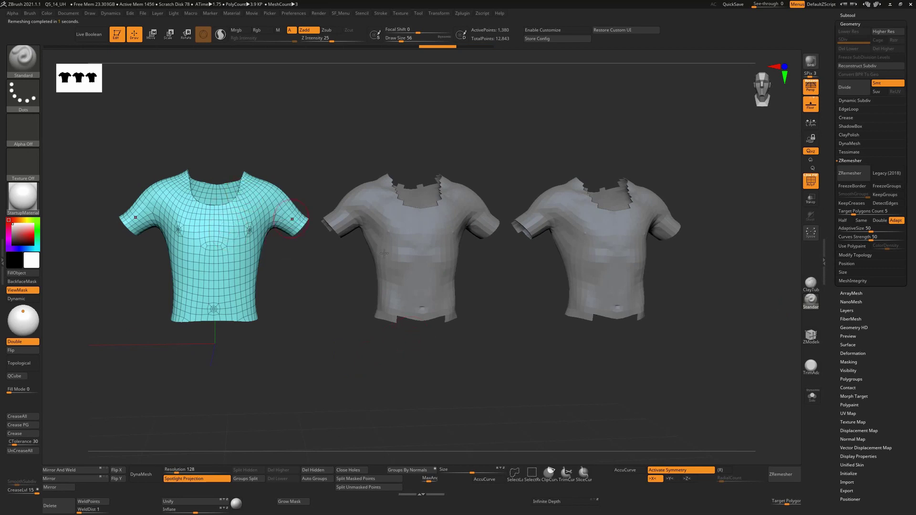
- Make the middle shirt active and open its EdgeLoop settings
left_click(440, 262, "alt")
left_click_drag(540, 333, 512, 325)
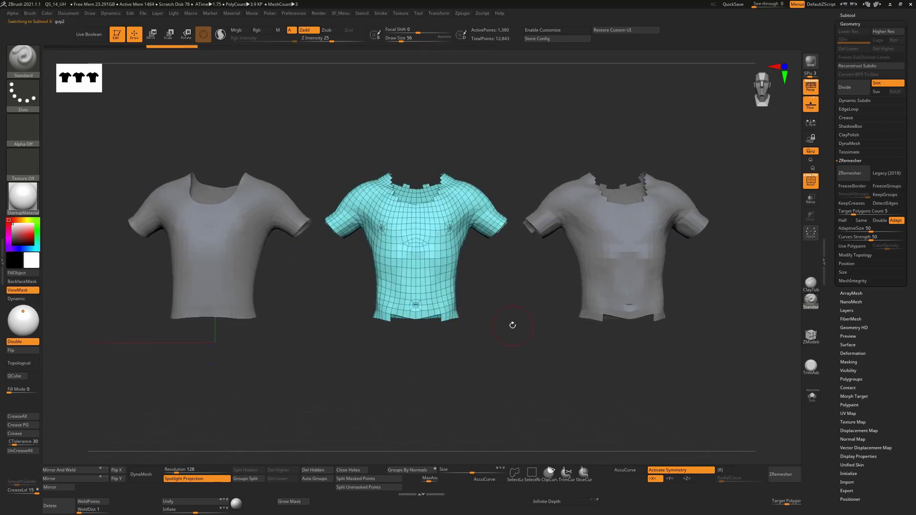
left_click_drag(881, 296, 880, 343)
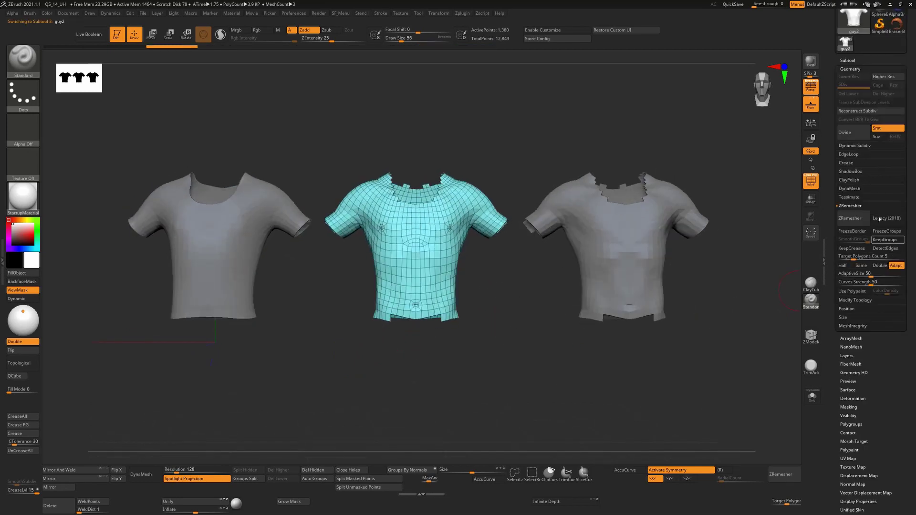
left_click(851, 69)
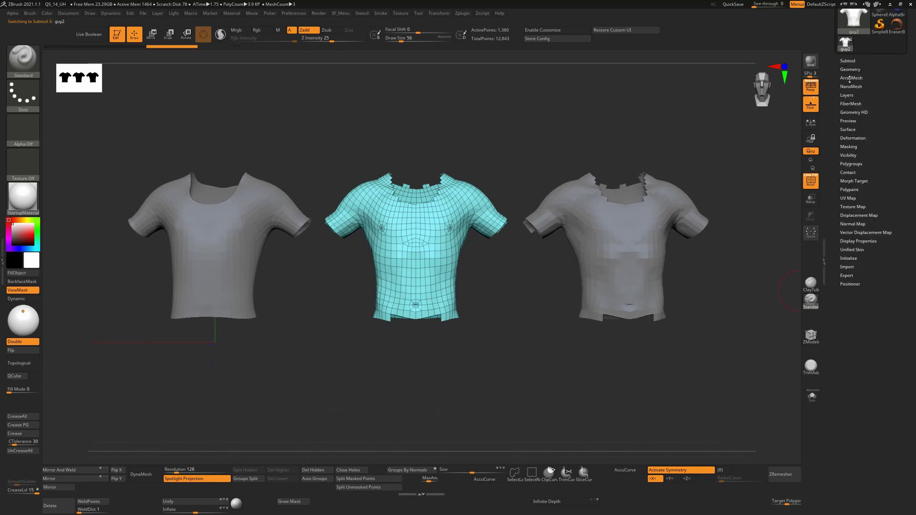
left_click(851, 69)
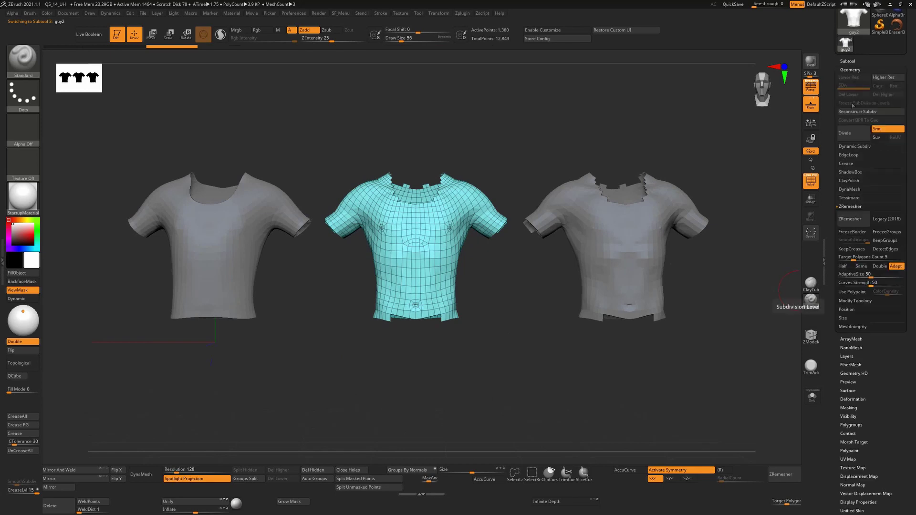
left_click(850, 155)
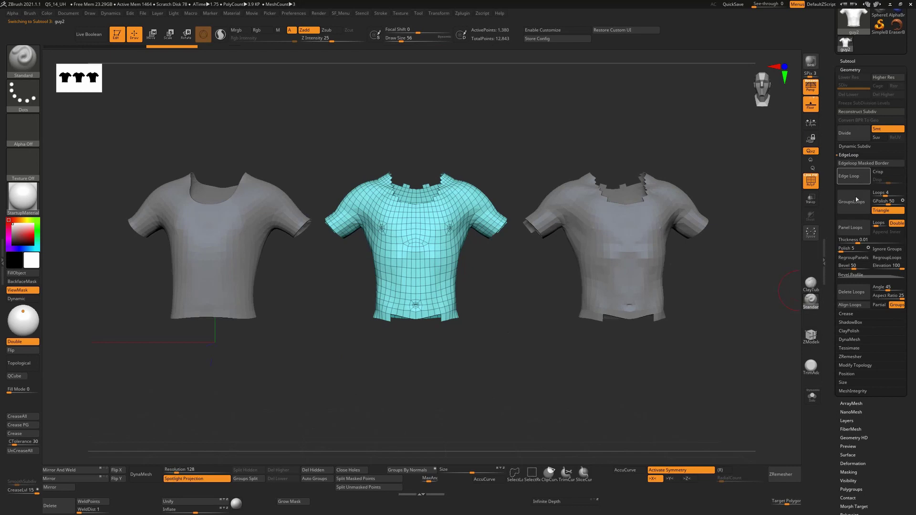
- Try GroupsLoops with 4 loops on the middle shirt, inspect the neckline border, and undo it
left_click(852, 202)
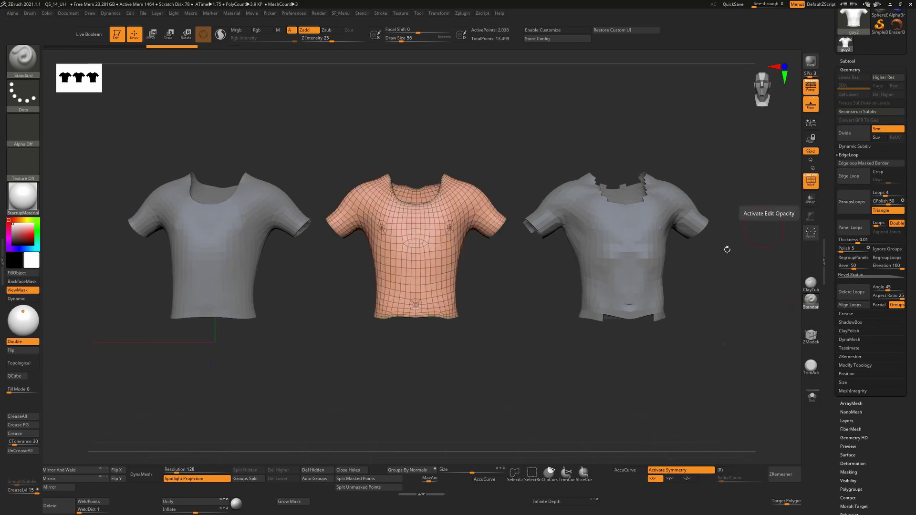
left_click_drag(571, 334, 528, 257)
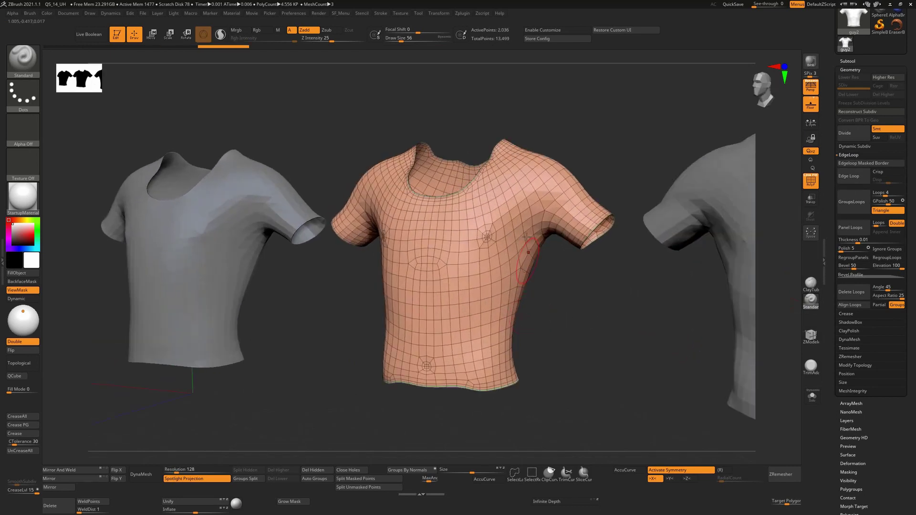
left_click_drag(565, 296, 383, 363, "alt")
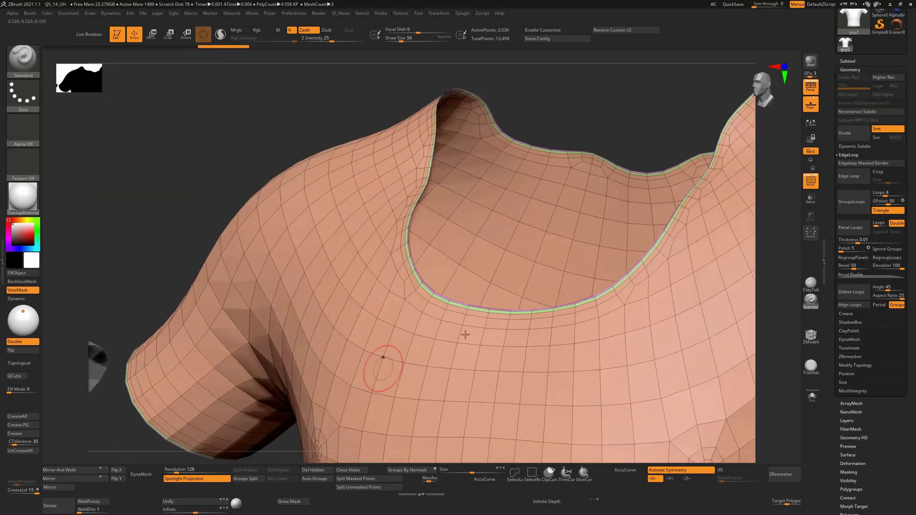
left_click_drag(613, 109, 593, 142)
key("ctrl+z")
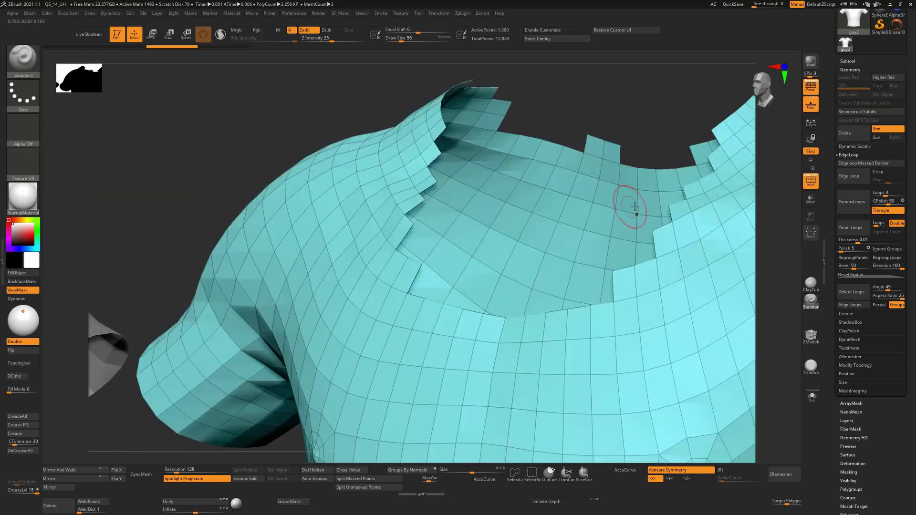
- Try GroupsLoops with 0 loops on the middle shirt and undo it
left_click(882, 194)
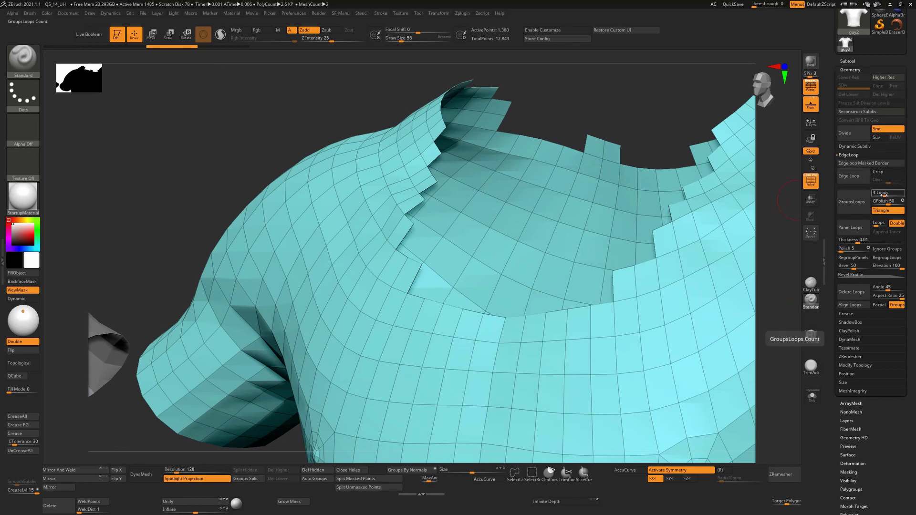
type("0")
key("Return")
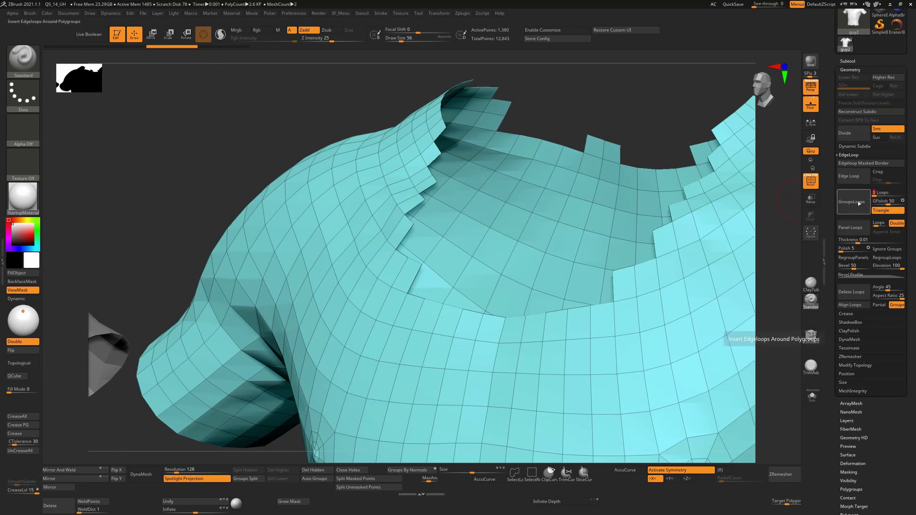
left_click(860, 203)
right_click_drag(563, 352, 566, 288, "alt")
key("ctrl+z")
- Try GroupsLoops with a single loop on the middle shirt and undo it
left_click(880, 193)
type("1")
key("Return")
left_click(852, 202)
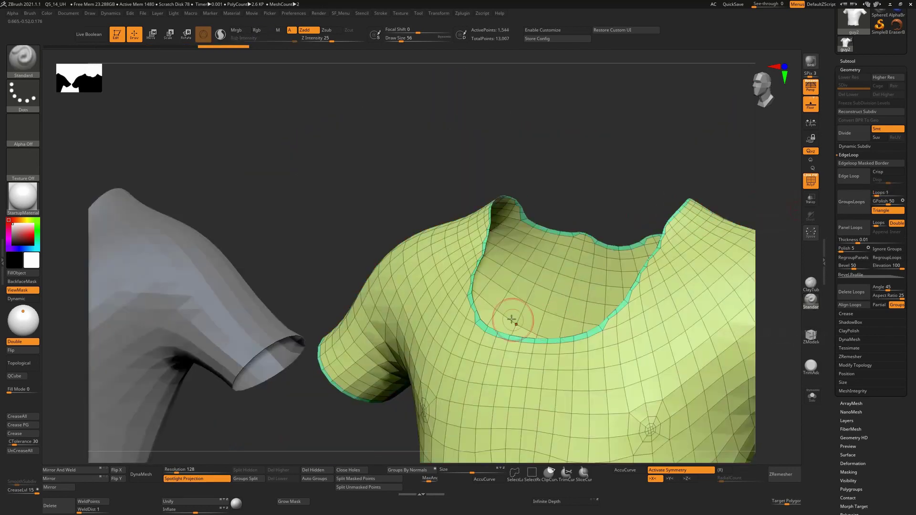
right_click_drag(678, 288, 637, 273, "alt")
key("ctrl+z")
- Set the GroupsLoops count back to 4 and apply it to smooth the middle shirt's jagged borders
left_click(878, 193)
key("Return")
left_click(855, 207)
right_click_drag(670, 331, 689, 232, "alt")
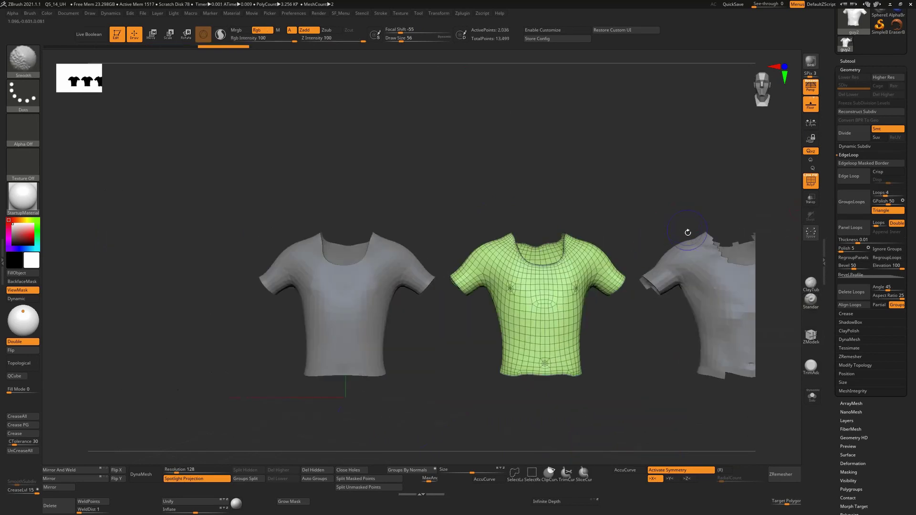
- Try to ZRemesh the middle shirt with a target polygon count of 5, first with and again without symmetry
left_click(846, 356)
left_click(854, 219)
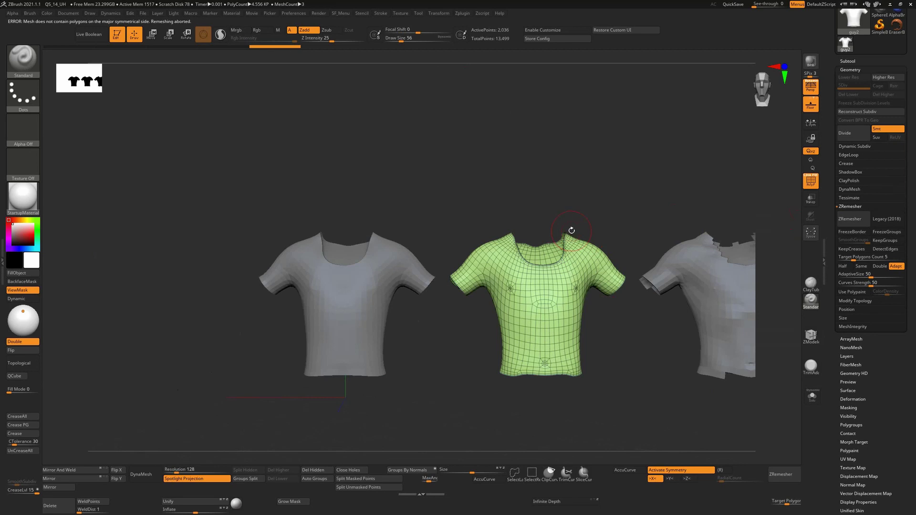
right_click_drag(572, 230, 545, 225, "alt")
key("x")
left_click(851, 219)
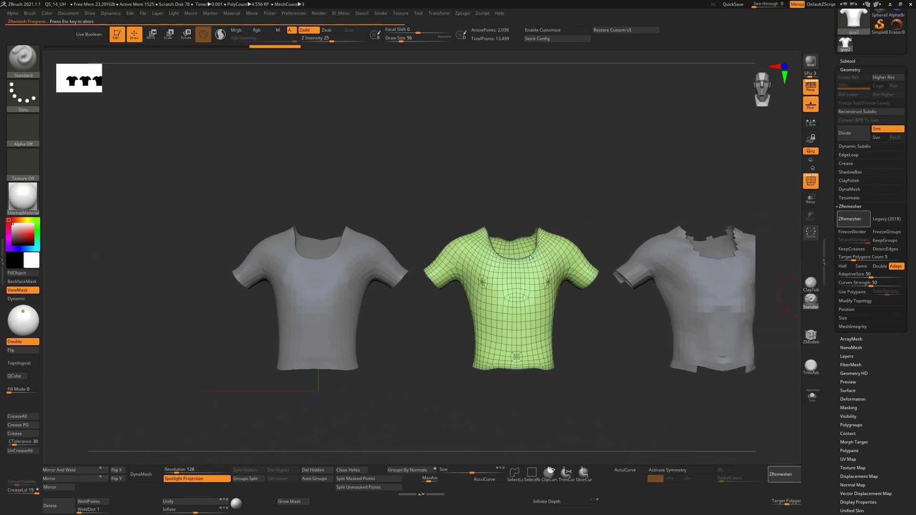
- Make the rightmost jagged shirt active and open its Deformation settings
left_click_drag(613, 270, 551, 269, "alt")
right_click_drag(682, 295, 616, 286, "alt")
left_click(616, 285, "alt")
left_click_drag(878, 413, 859, 292)
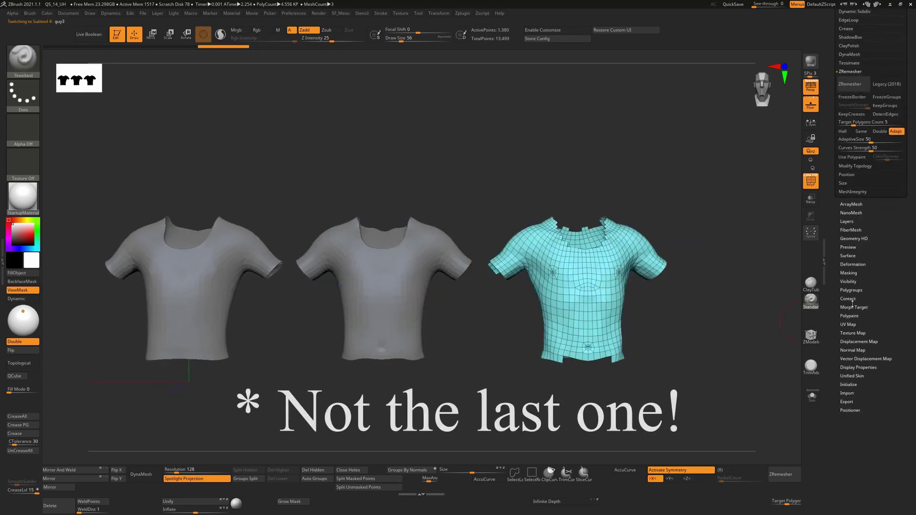
left_click(858, 265)
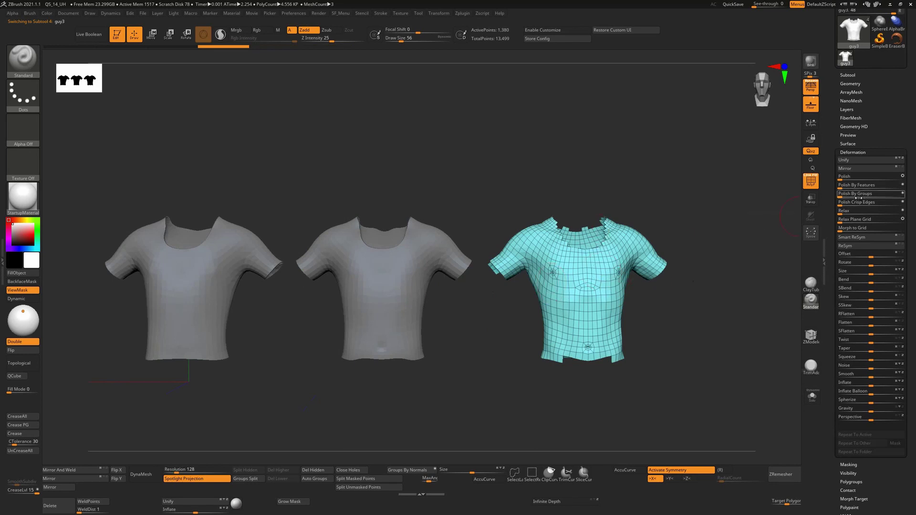
- Try Polish By Groups on the rightmost shirt, then try moving it with symmetry turned off and undo the moves
left_click(860, 193)
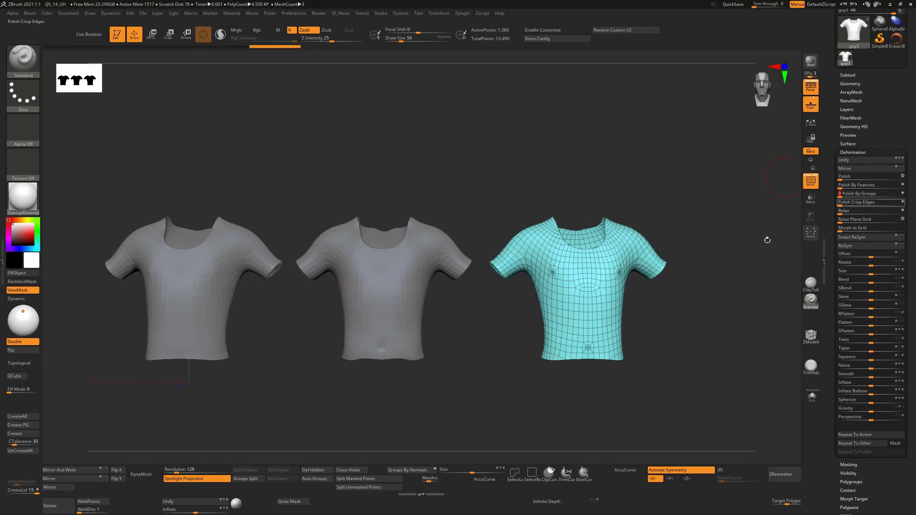
key("w")
left_click_drag(537, 381, 169, 382)
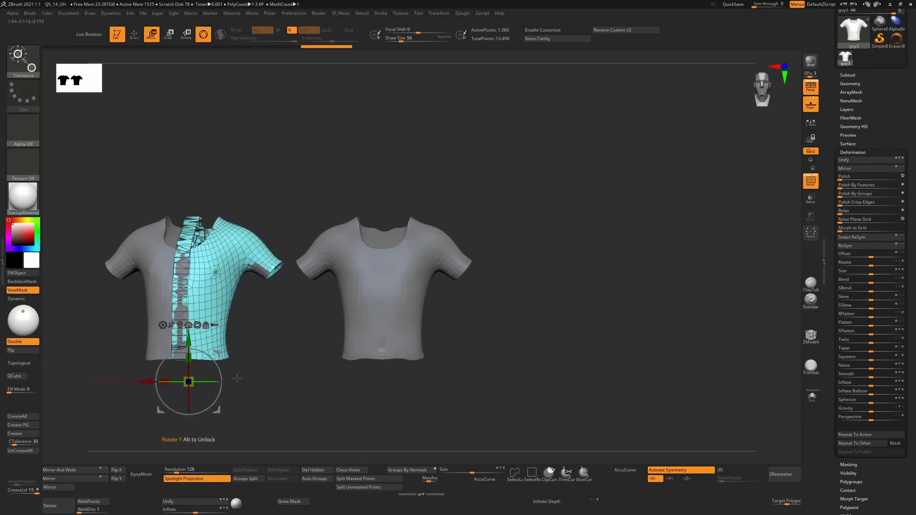
key("ctrl+z")
key("x")
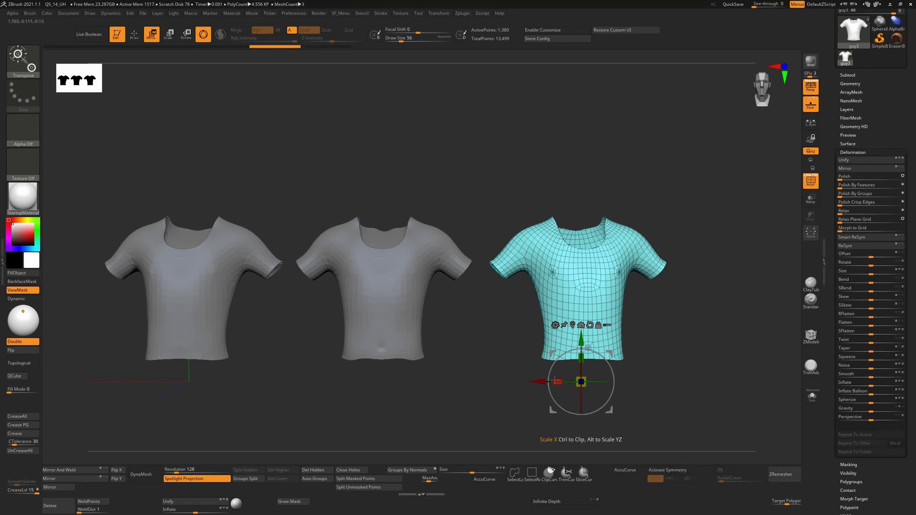
mouse_move(538, 382)
left_mouse_down()
mouse_move(141, 381)
mouse_move(148, 372)
mouse_move(550, 332)
mouse_move(540, 331)
left_mouse_up()
key("ctrl+z")
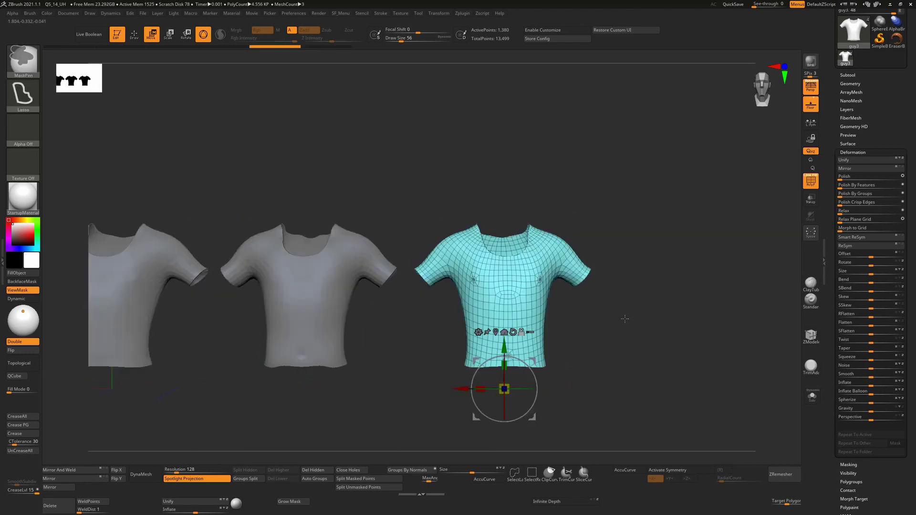
- Duplicate the jagged rightmost shirt and move the copy along X to the free end of the row
key("ctrl+shift+d")
key("Down")
left_click_drag(463, 389, 681, 389)
right_click_drag(684, 289, 450, 308, "alt")
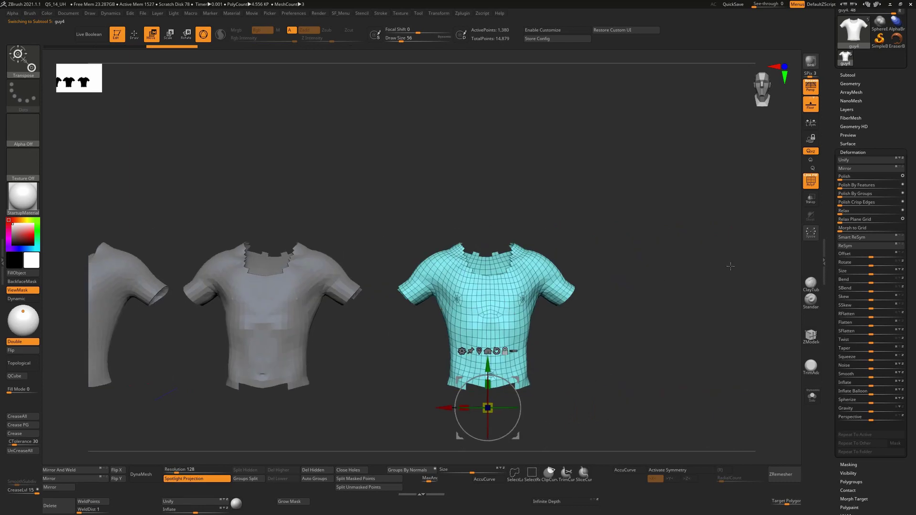
key("ctrl+z")
key("ctrl+z")
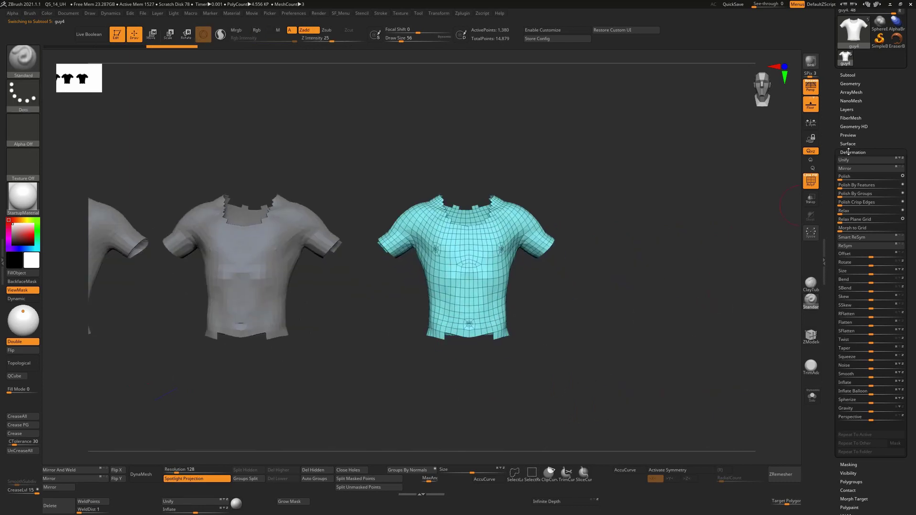
- Mask the new shirt by border features only, with Groups and Crease off, and invert the mask so only the borders are editable
left_click(850, 151)
left_click(850, 161)
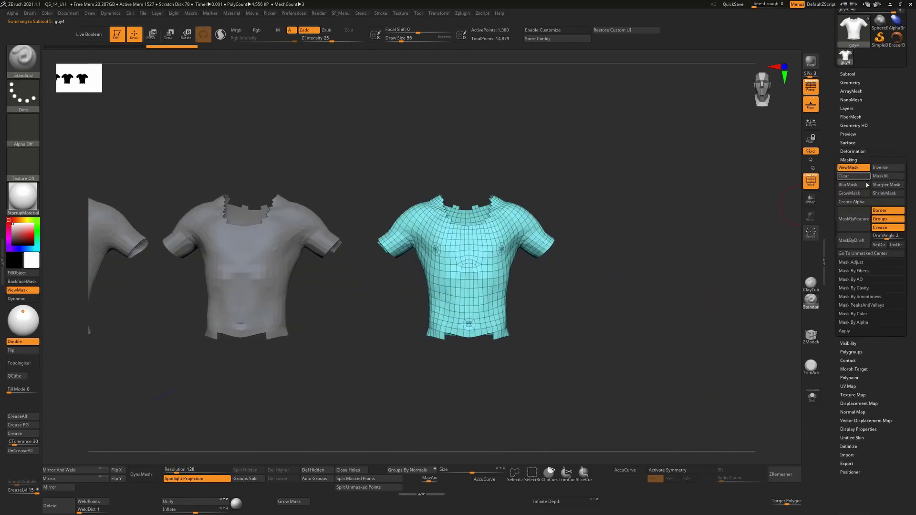
left_click(886, 219)
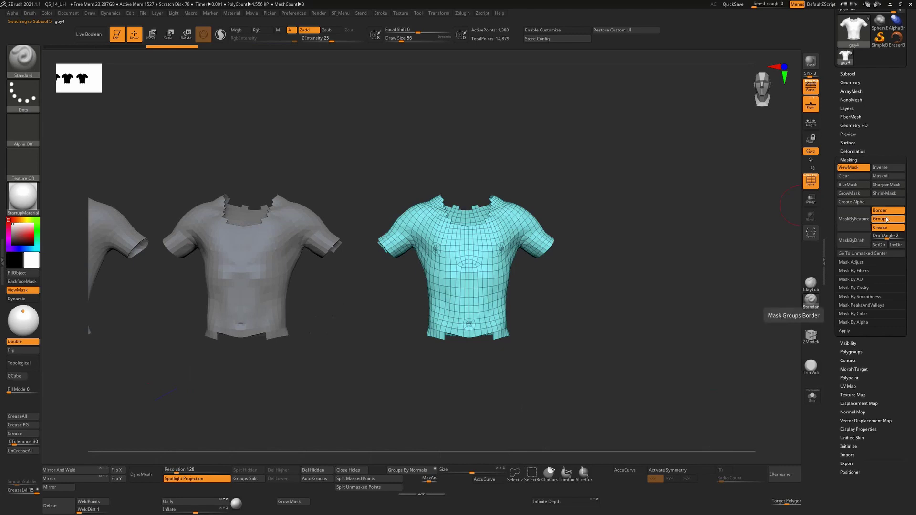
left_click(880, 228)
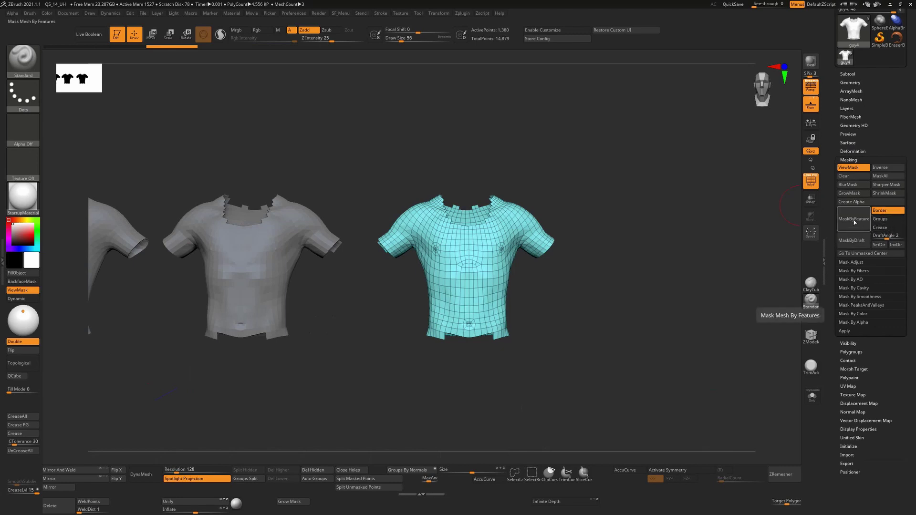
left_click(855, 222)
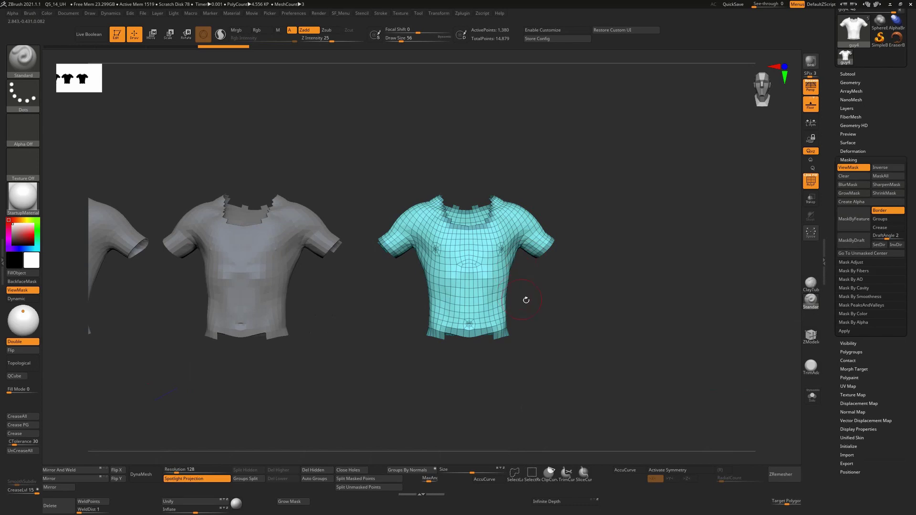
key("ctrl")
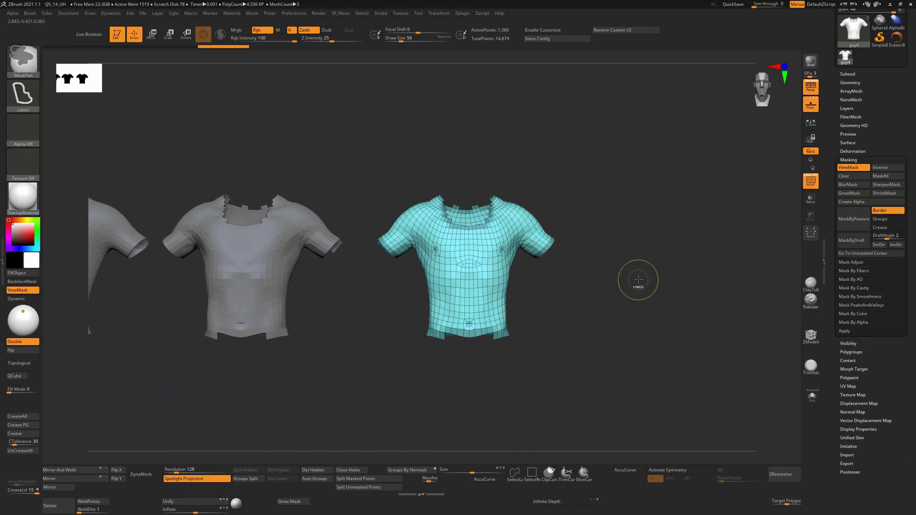
left_click(641, 277, "ctrl")
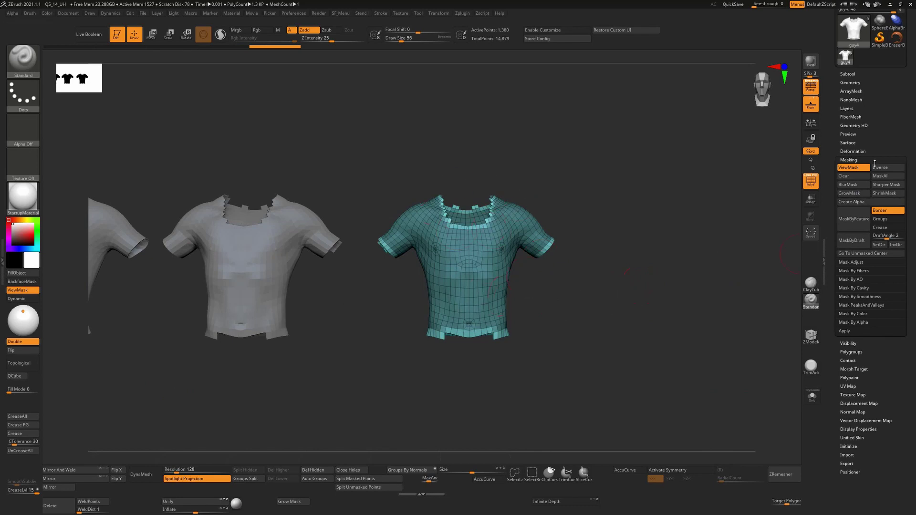
- Try Polish By Features on the new shirt's unmasked borders, view it with the mask and wireframe hidden, and undo it
left_click(853, 151)
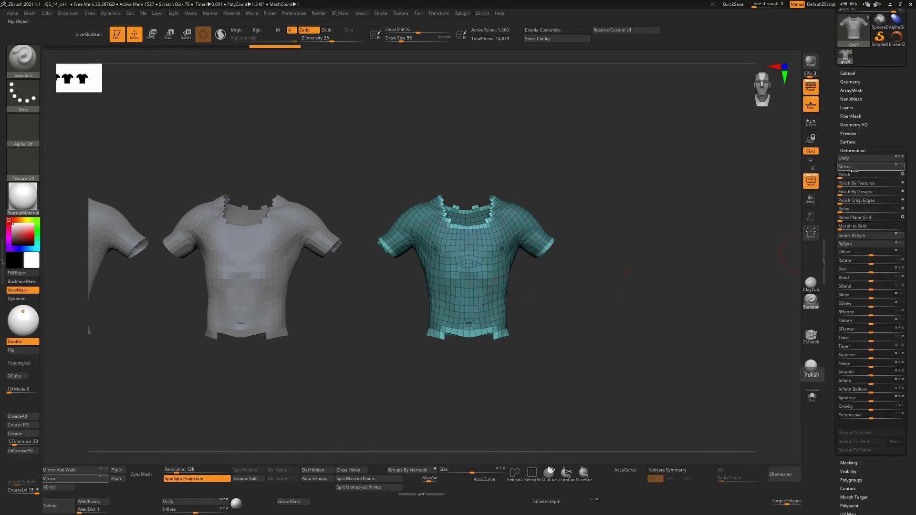
left_click(862, 185)
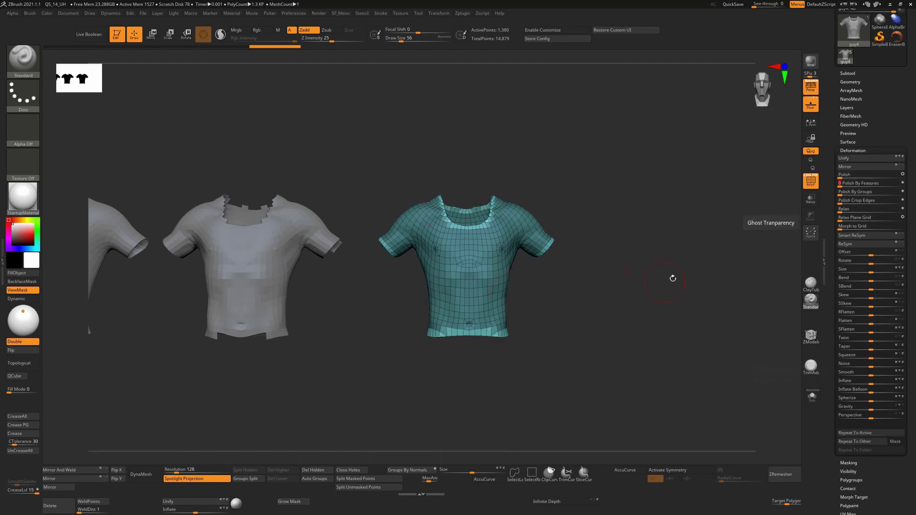
key("ctrl+h")
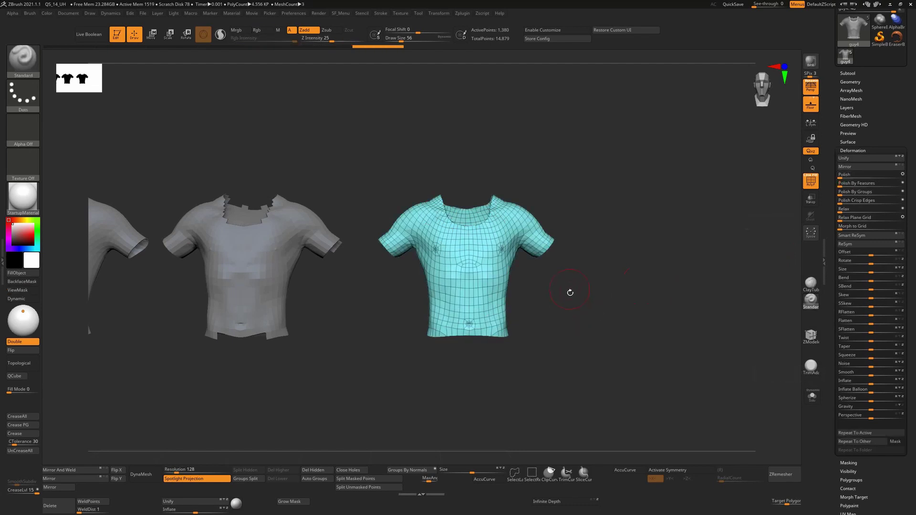
key("shift+f")
left_click_drag(573, 327, 578, 302, "alt")
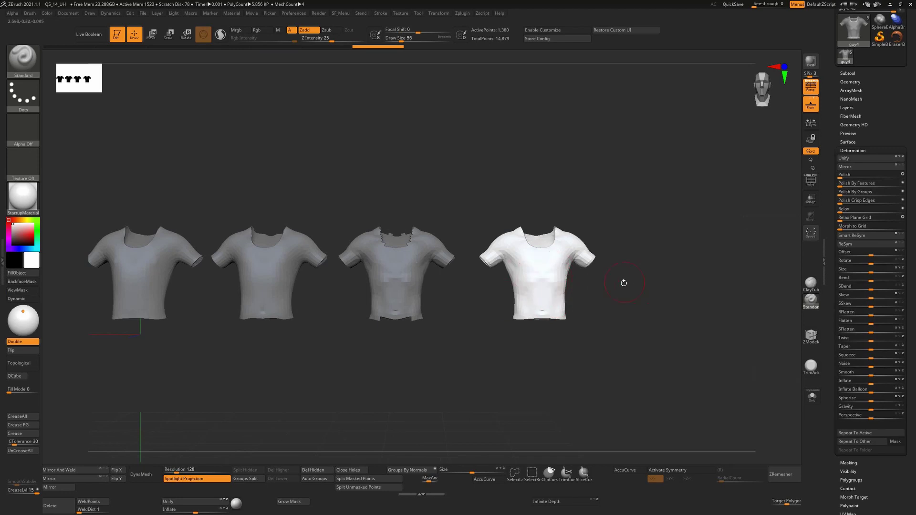
key("ctrl+z")
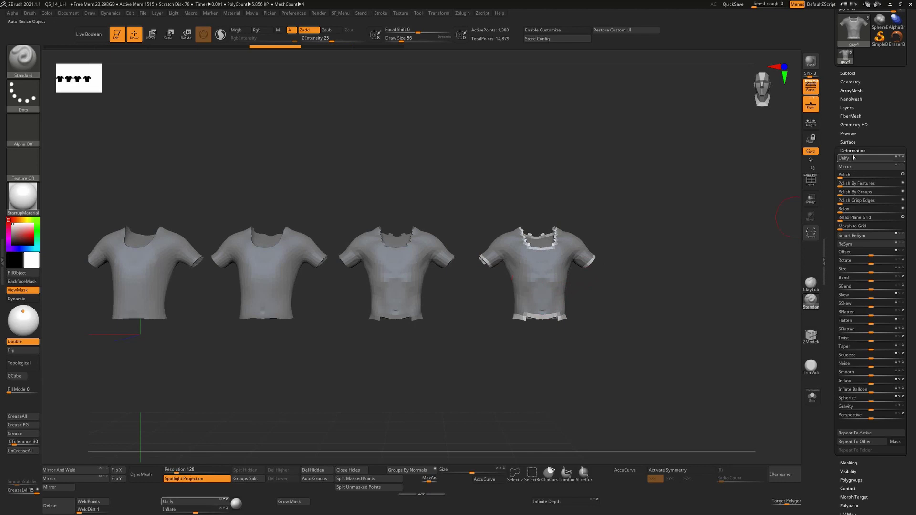
- Smooth the new shirt's unmasked neckline, sleeve and hem borders with Polish By Groups
left_click_drag(842, 193, 907, 184)
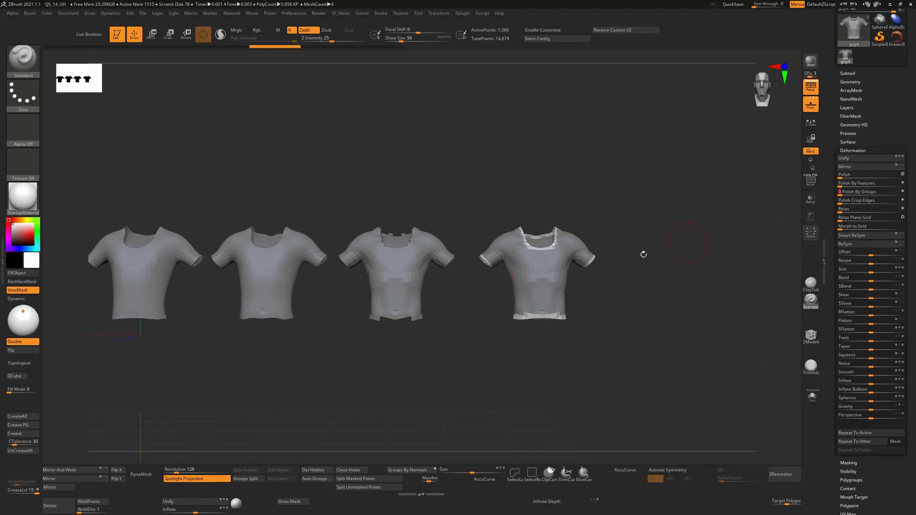